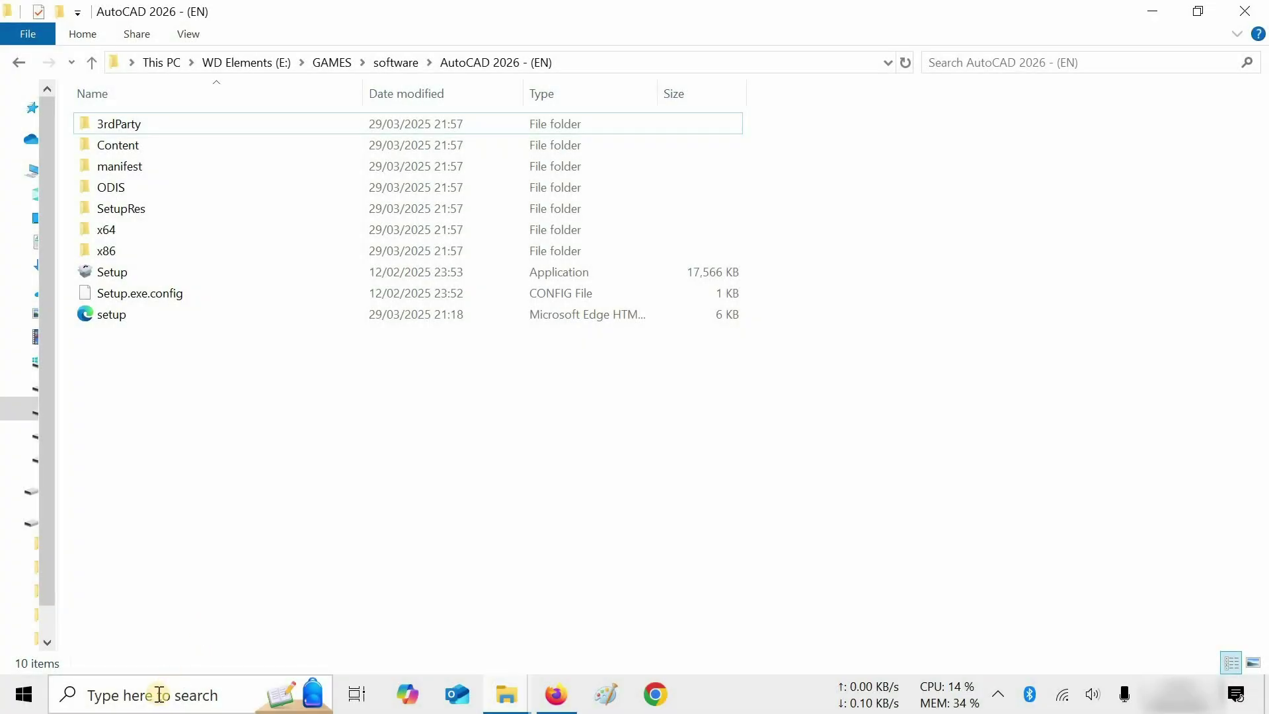
# Open Control Panel's Programs and Features list from taskbar search and maximize the window
pyautogui.click(158, 695)
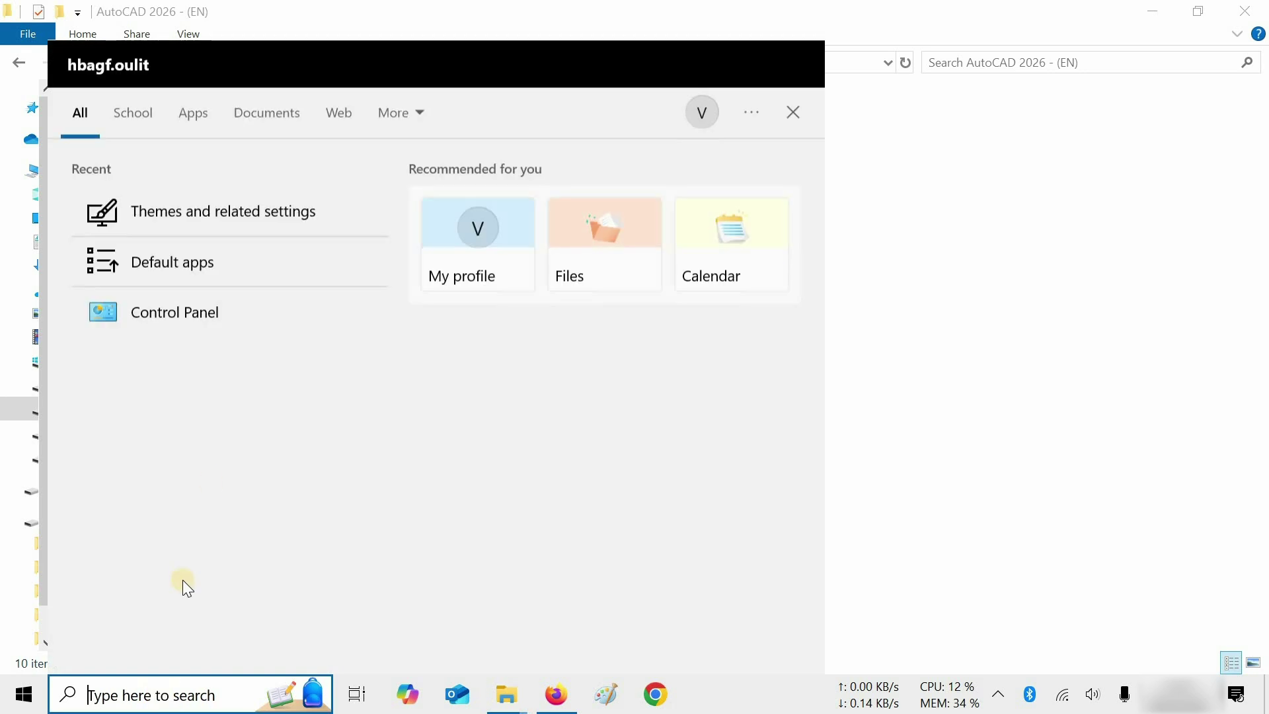
pyautogui.click(209, 315)
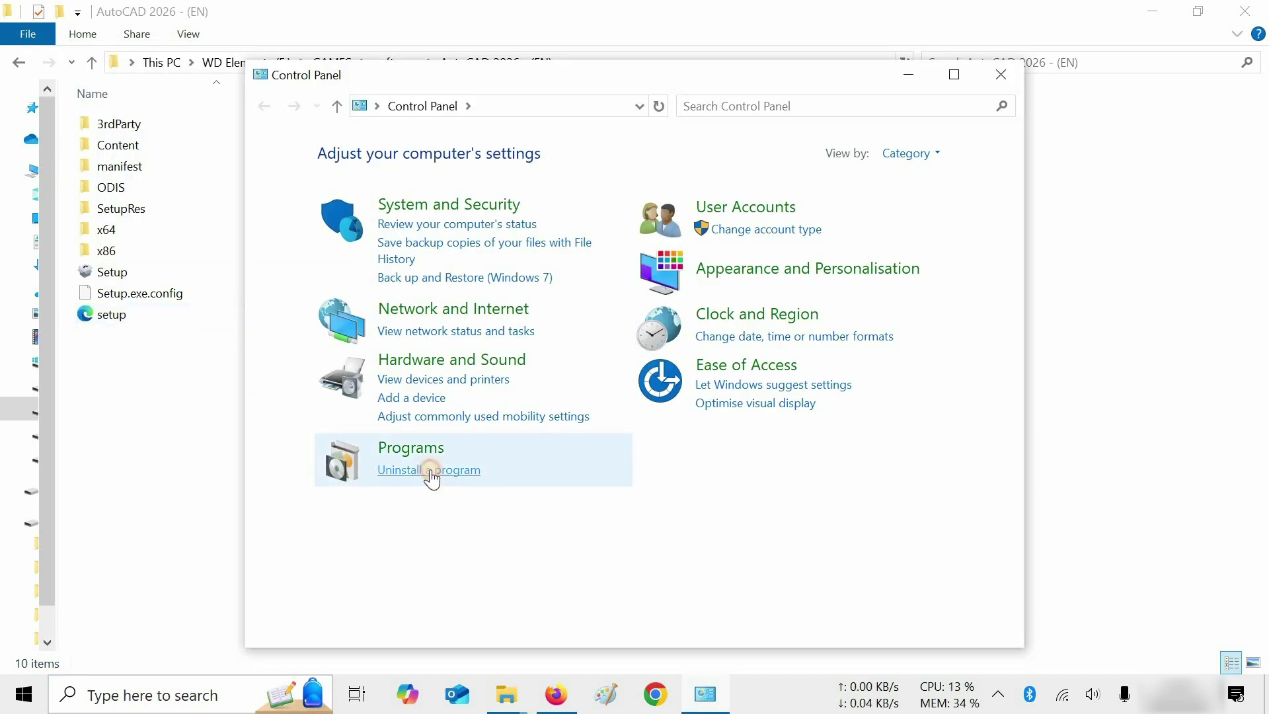
pyautogui.click(430, 470)
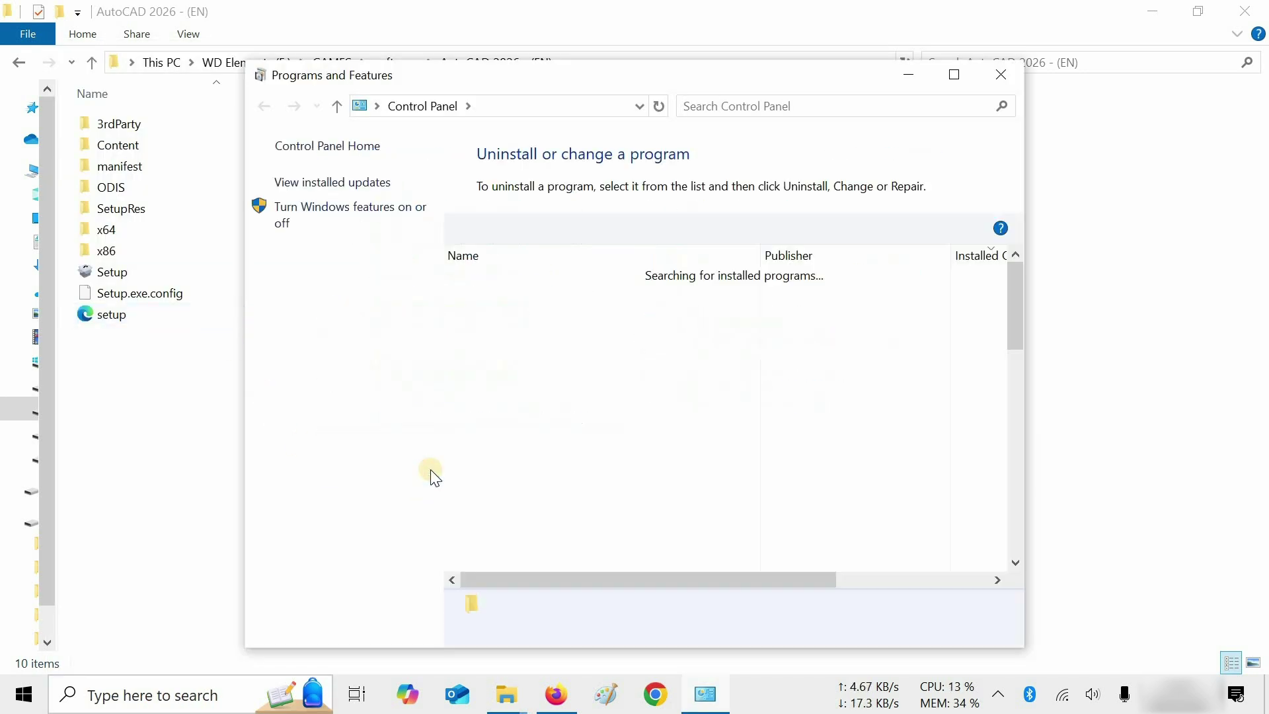
pyautogui.click(956, 76)
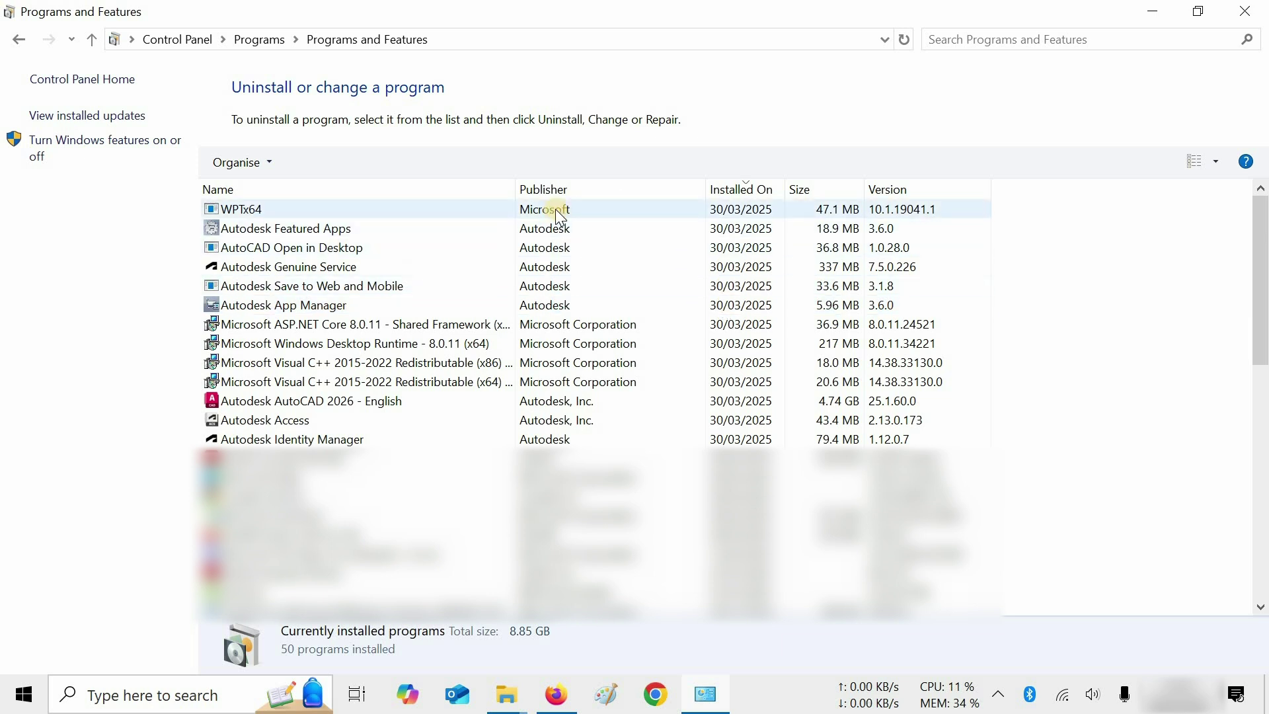
# Uninstall Autodesk Featured Apps, confirming with Yes
pyautogui.click(372, 237)
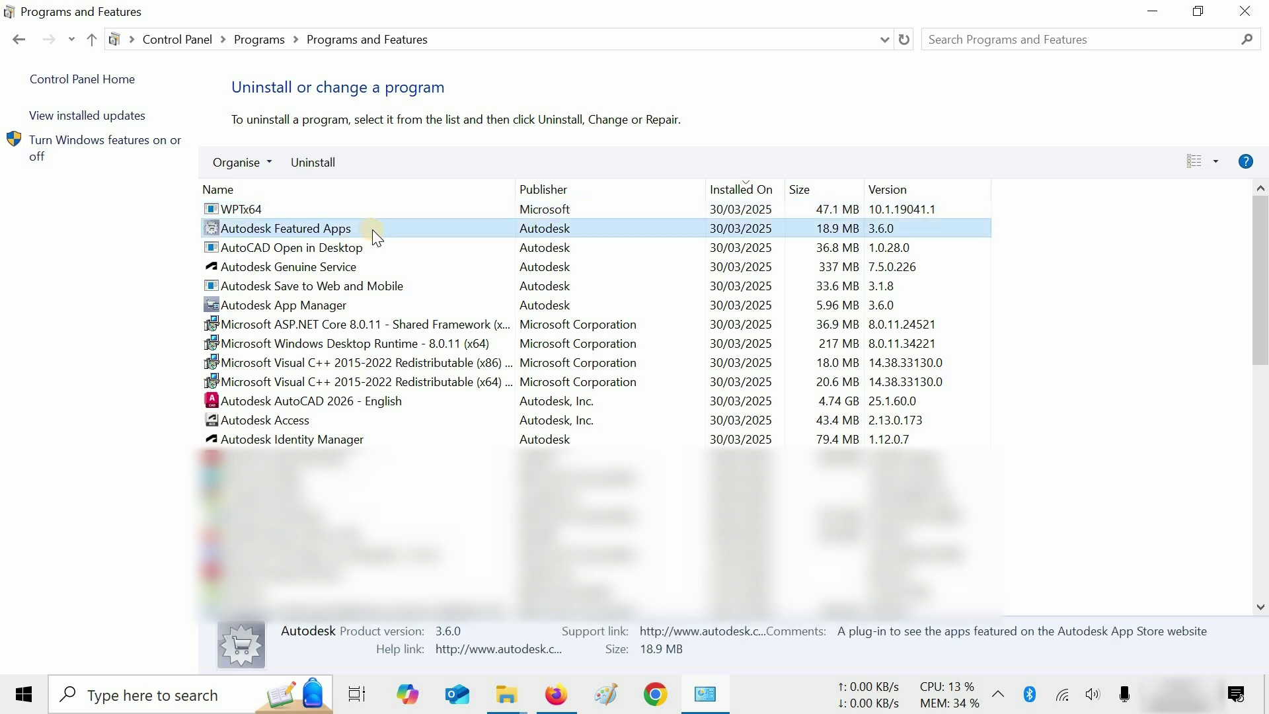
pyautogui.click(324, 168)
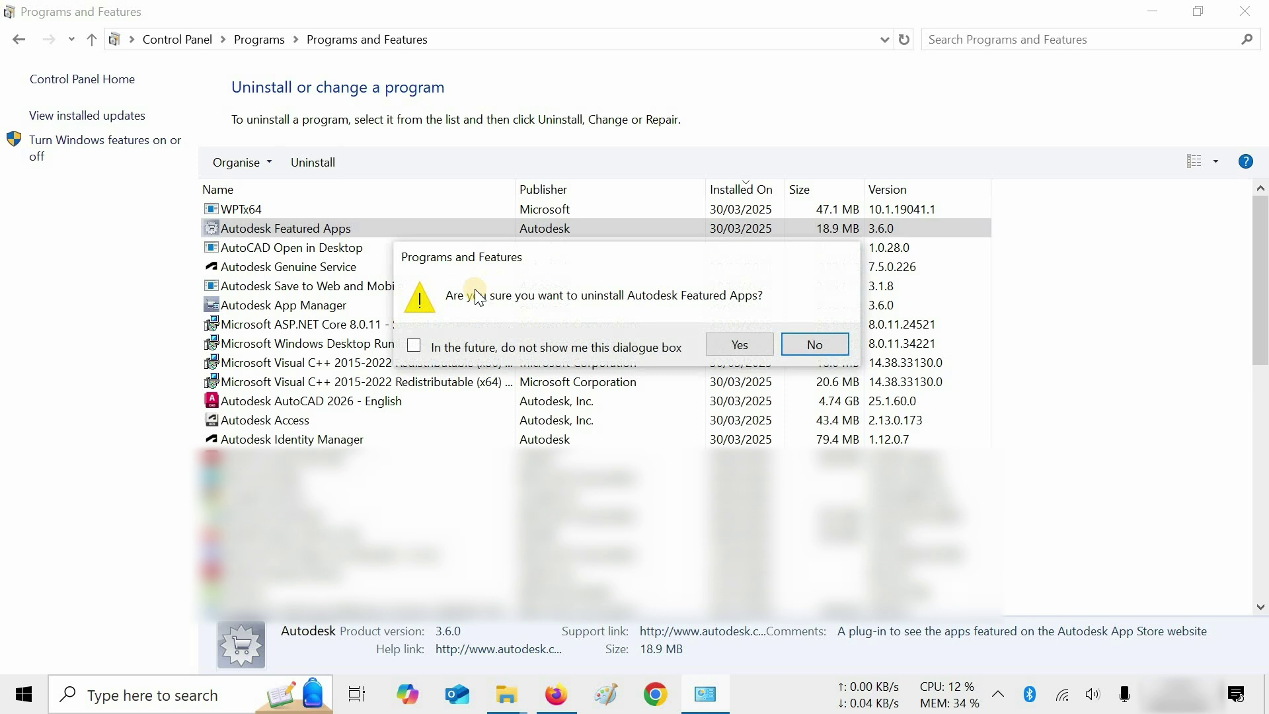
pyautogui.click(741, 346)
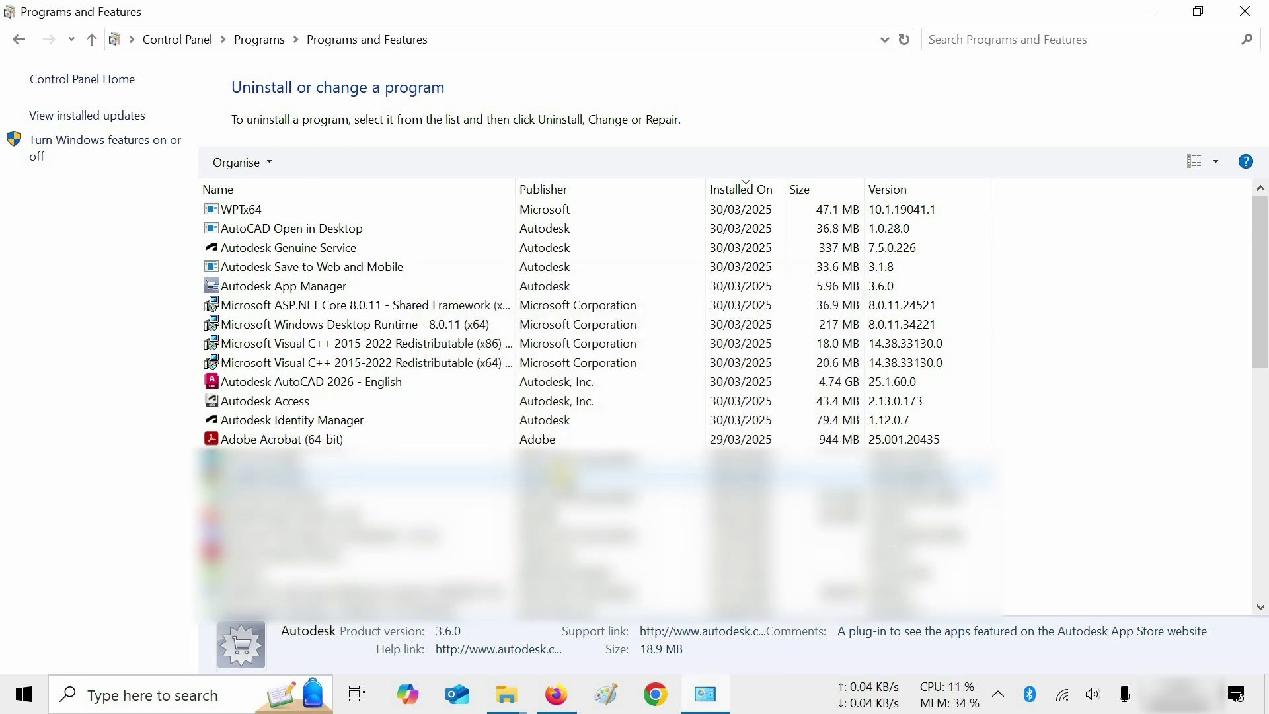
# Uninstall AutoCAD Open in Desktop, confirming with Yes
pyautogui.click(348, 231)
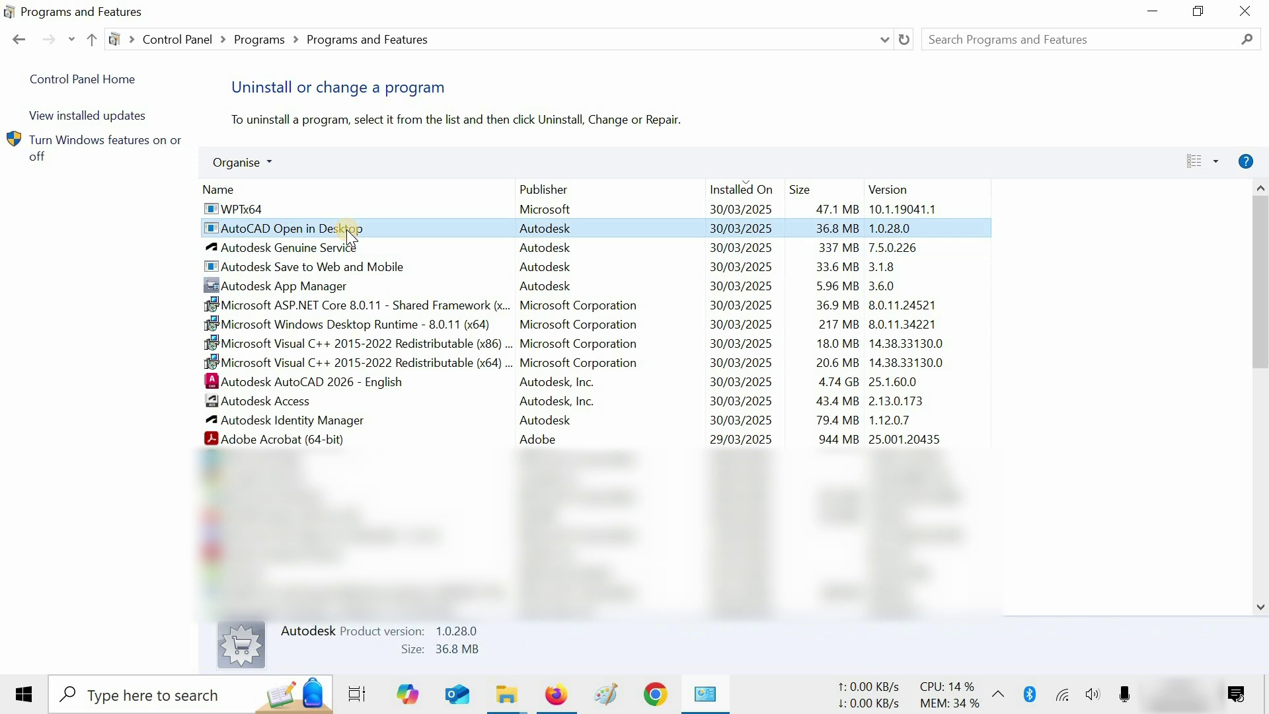
pyautogui.click(320, 162)
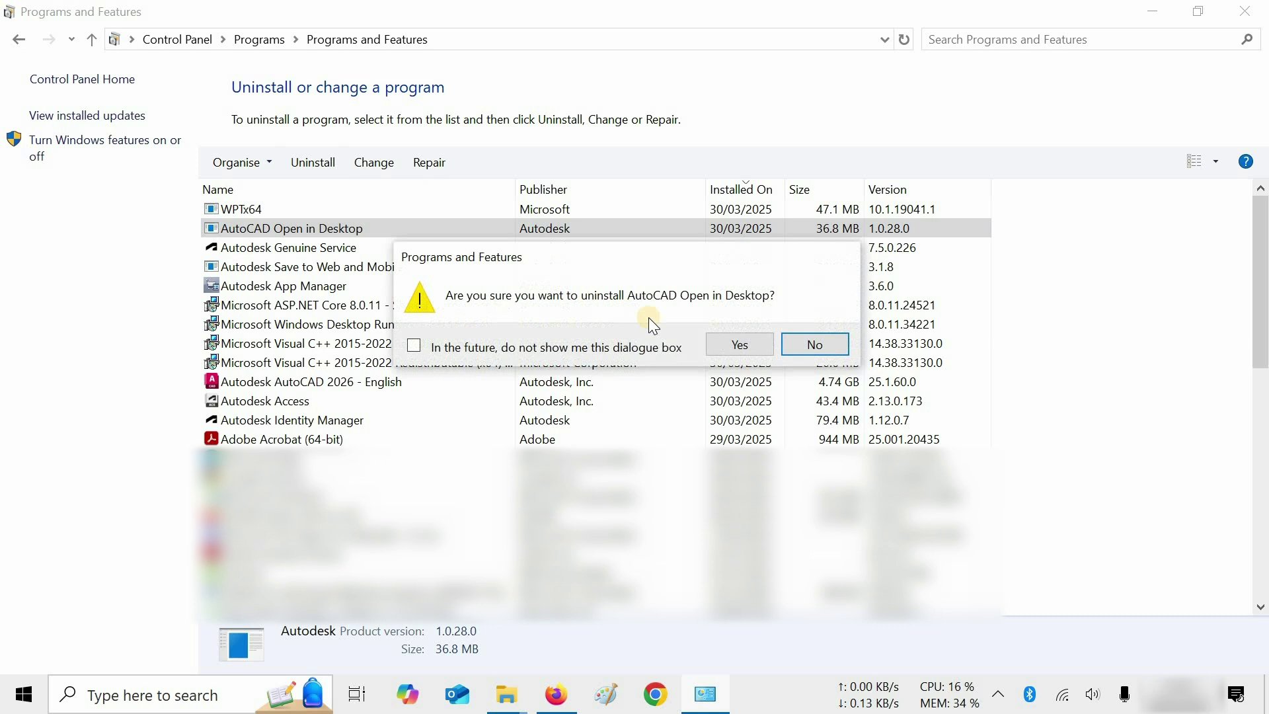
pyautogui.click(719, 342)
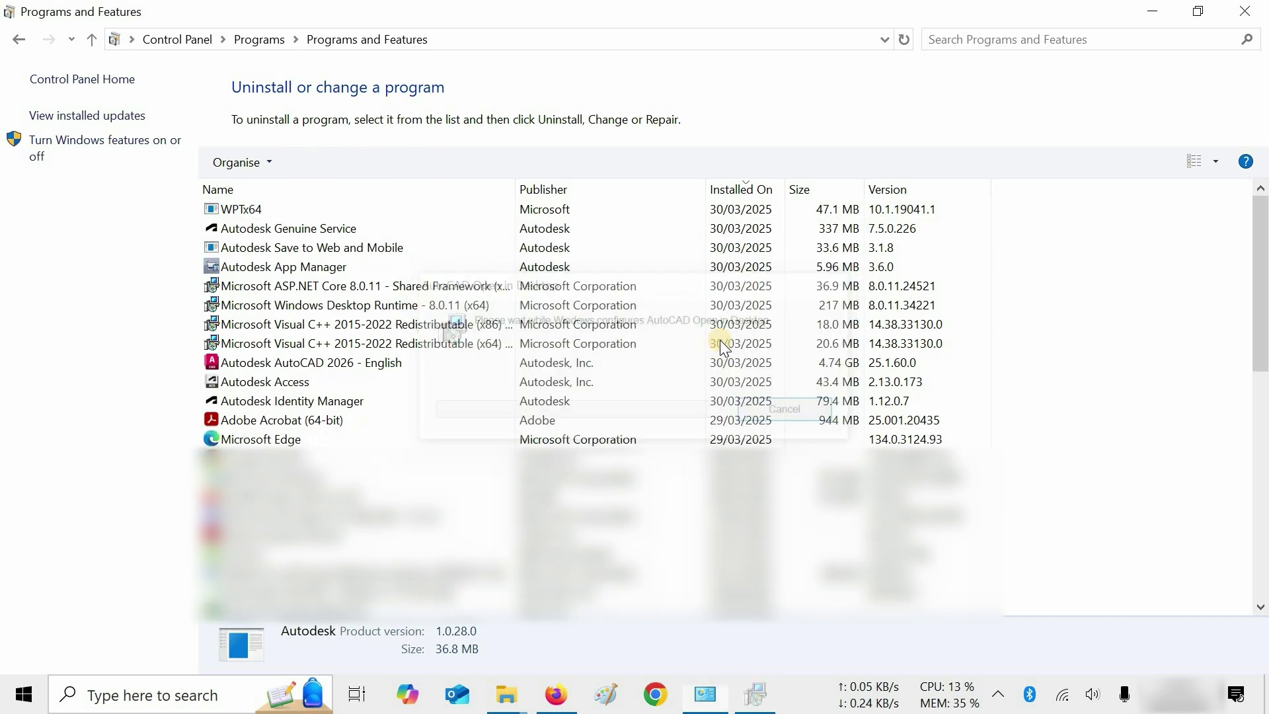
# Uninstall Autodesk Save to Web and Mobile, confirming with Yes
pyautogui.click(365, 247)
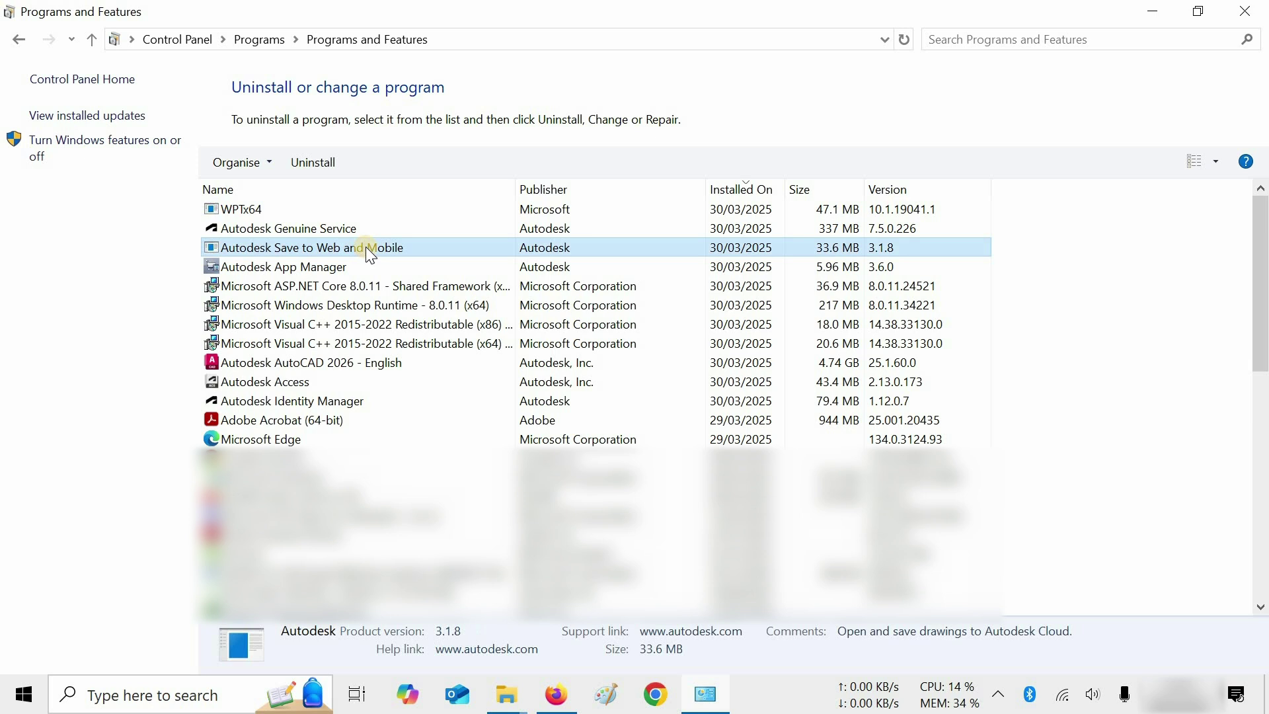
pyautogui.click(326, 161)
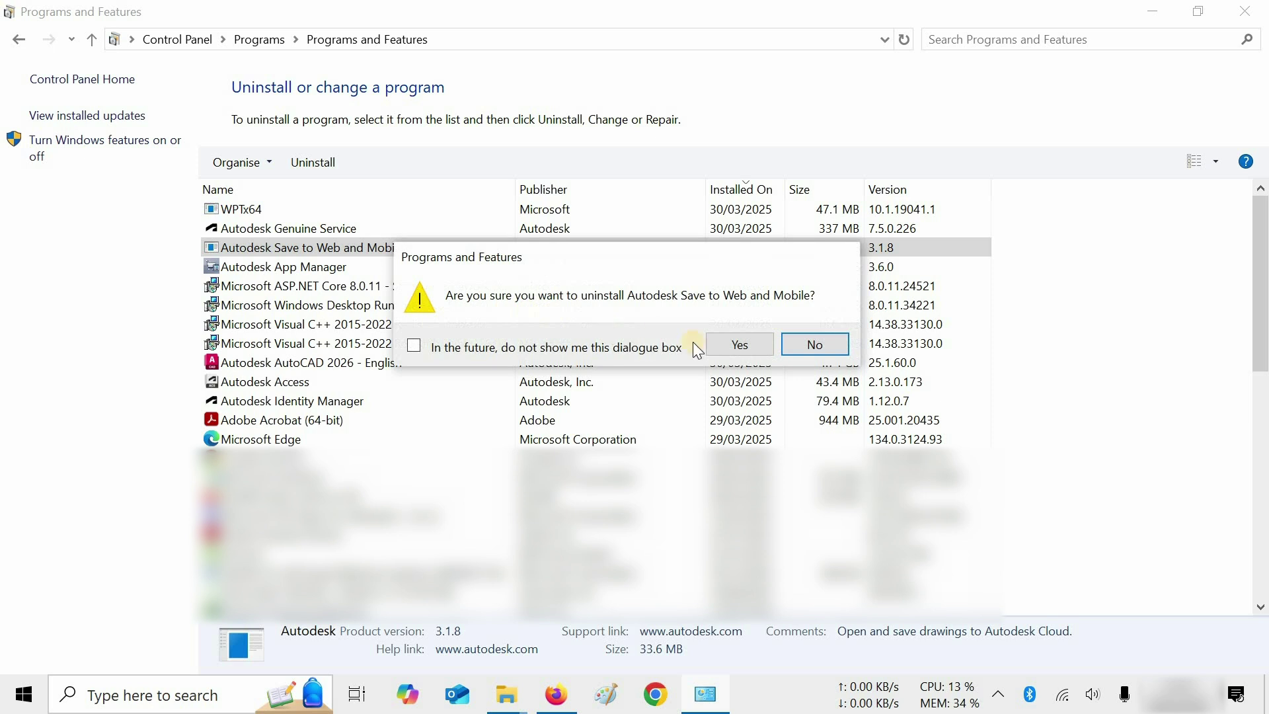
pyautogui.click(732, 345)
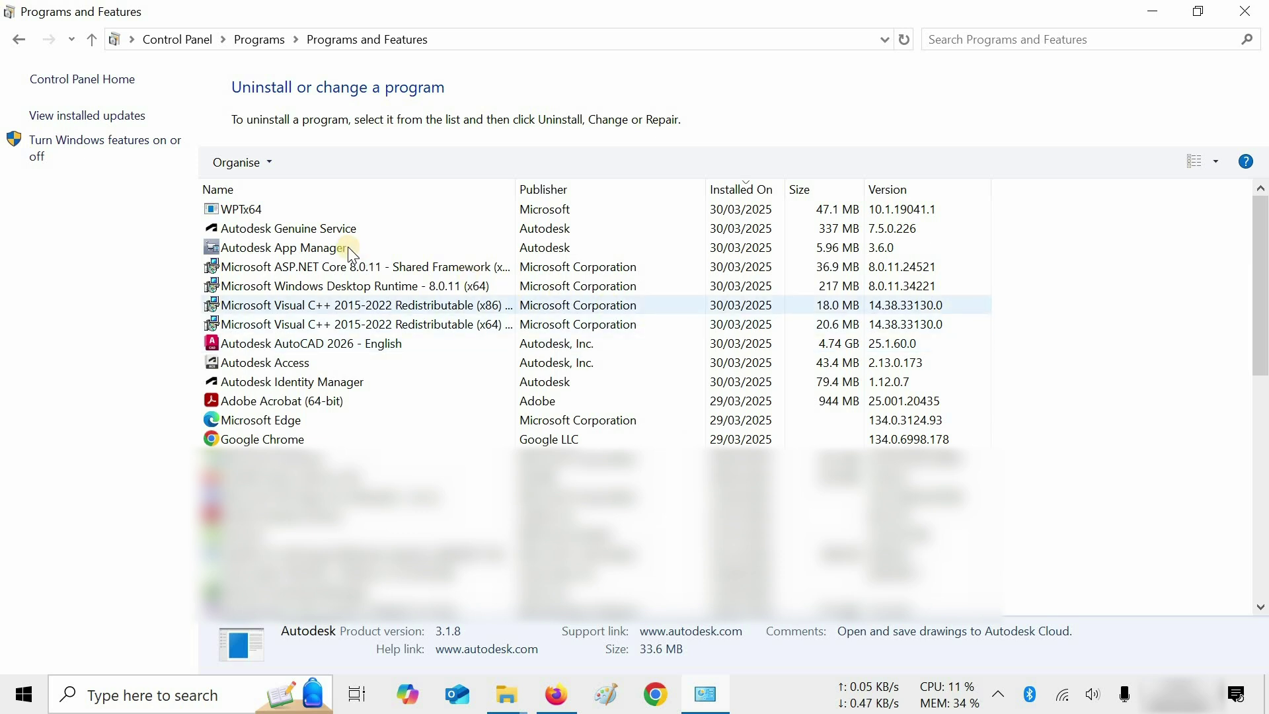
# Uninstall Autodesk App Manager, confirming with Yes
pyautogui.click(328, 249)
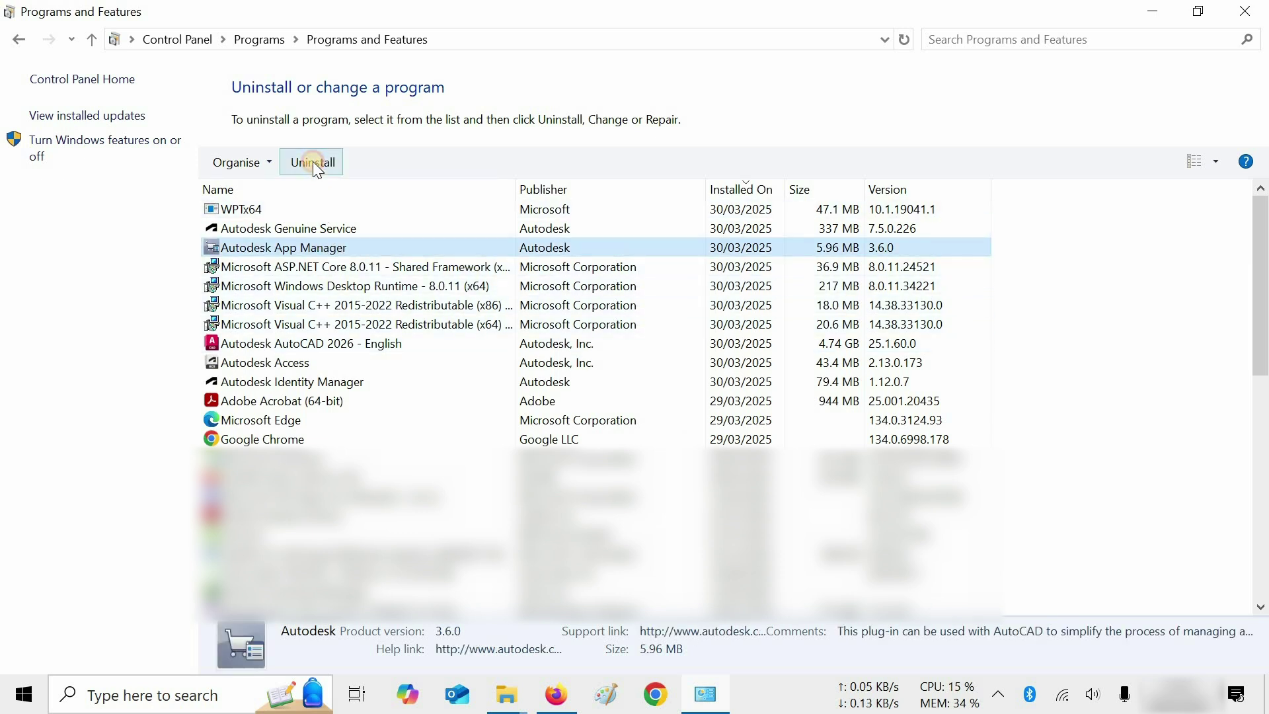
pyautogui.click(312, 161)
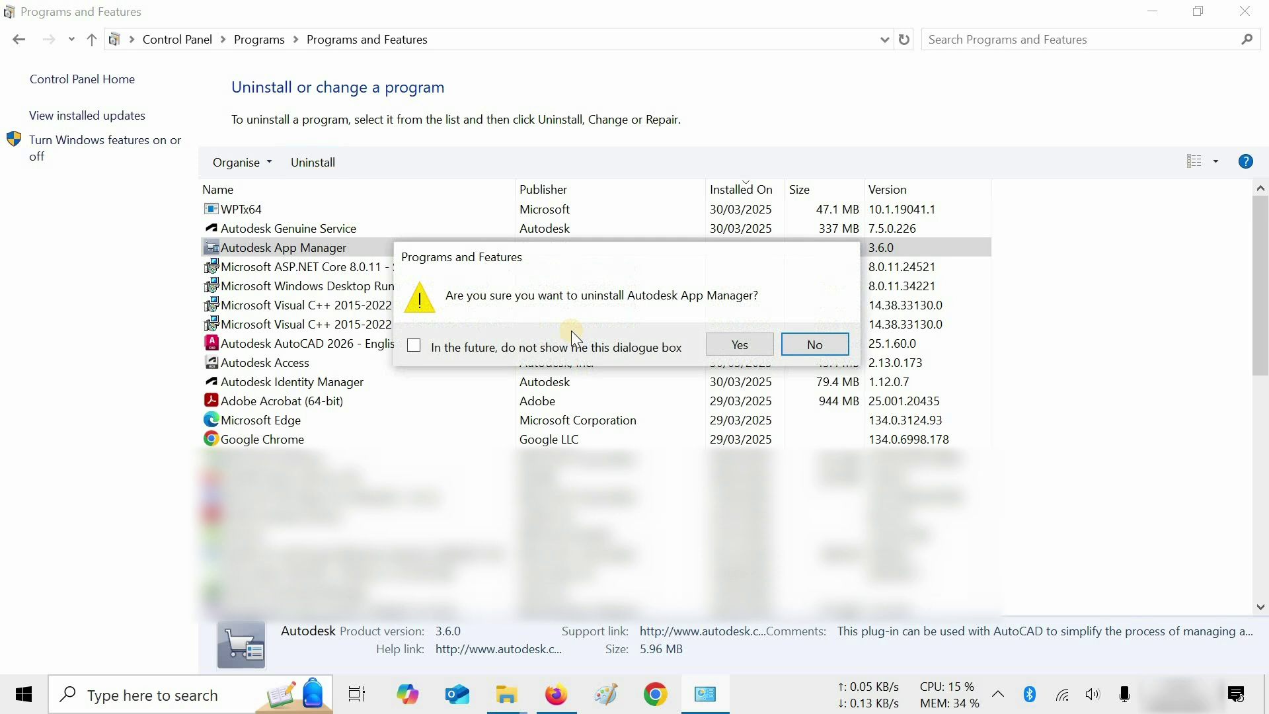
pyautogui.click(738, 345)
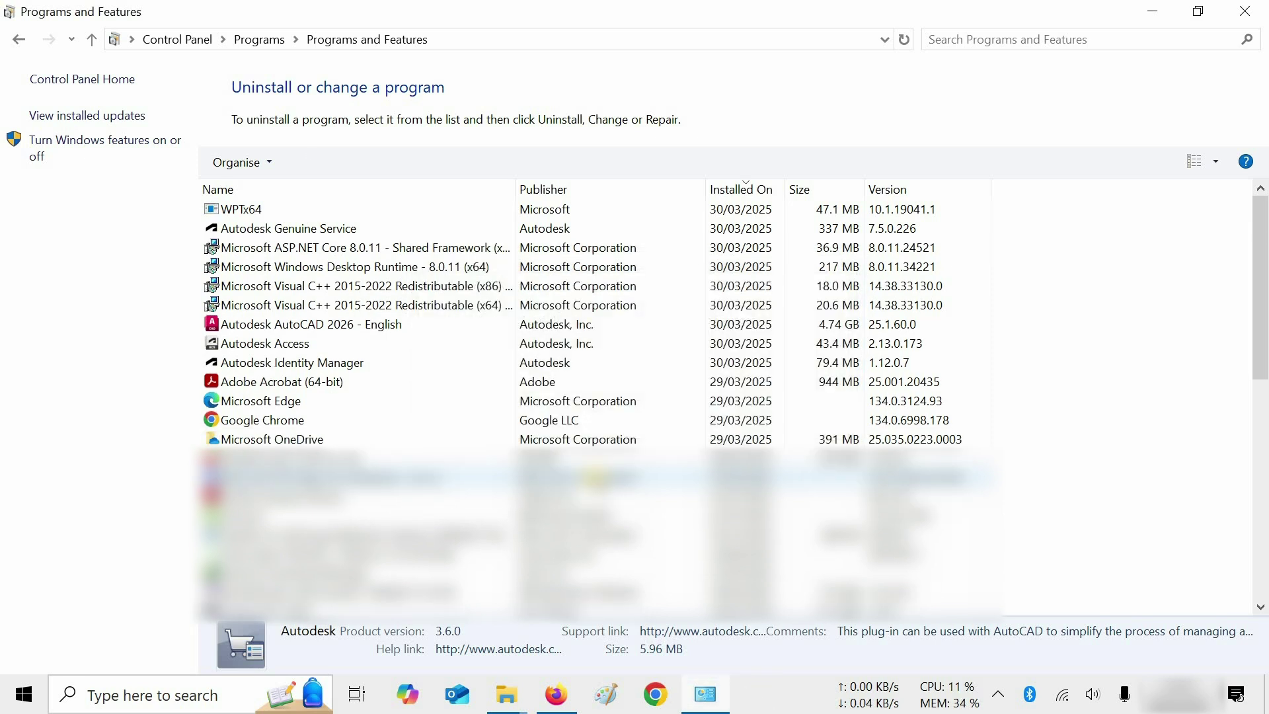
# Remove Autodesk AutoCAD 2026 - English with its own uninstaller, choosing Not now for the restart
pyautogui.click(419, 325)
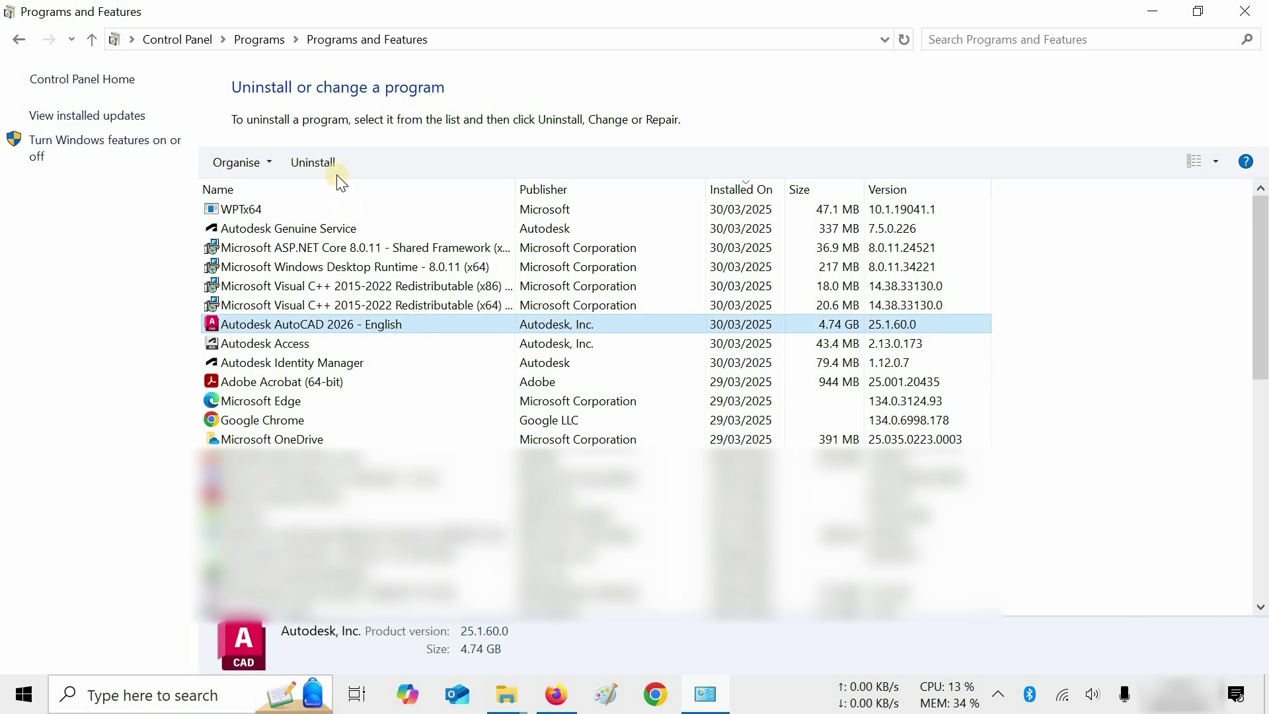
pyautogui.click(313, 163)
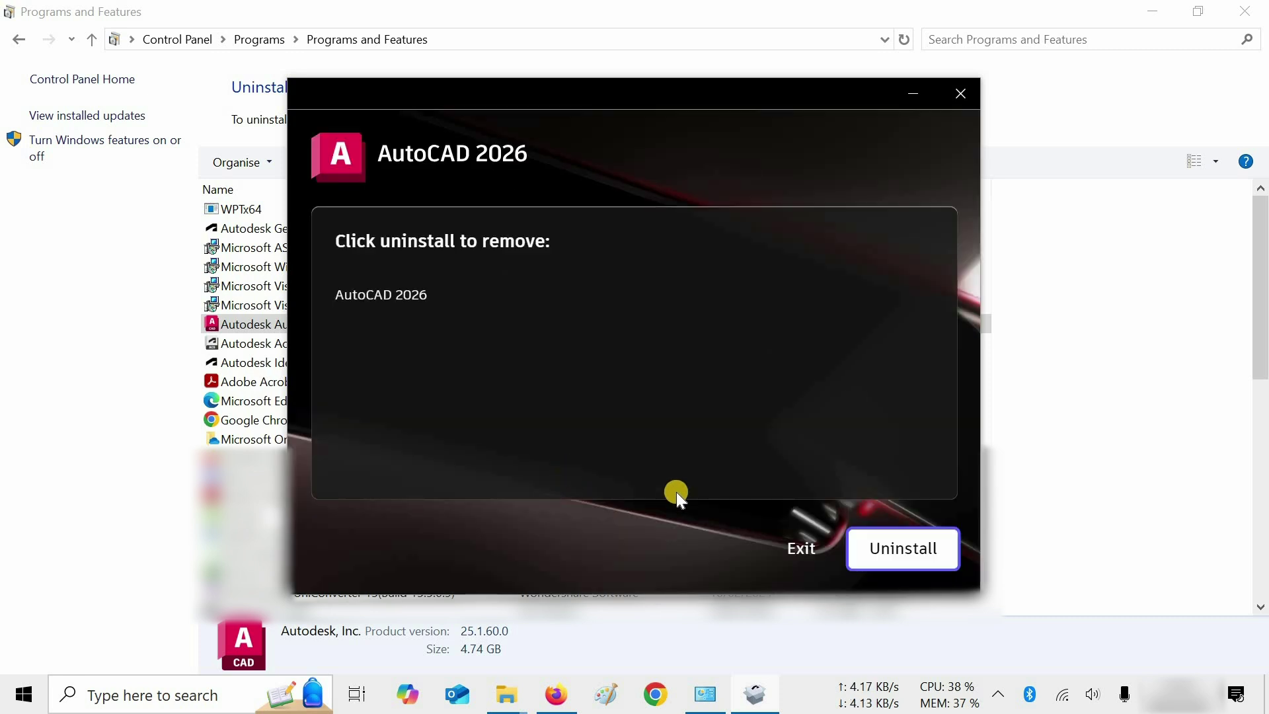
pyautogui.click(903, 548)
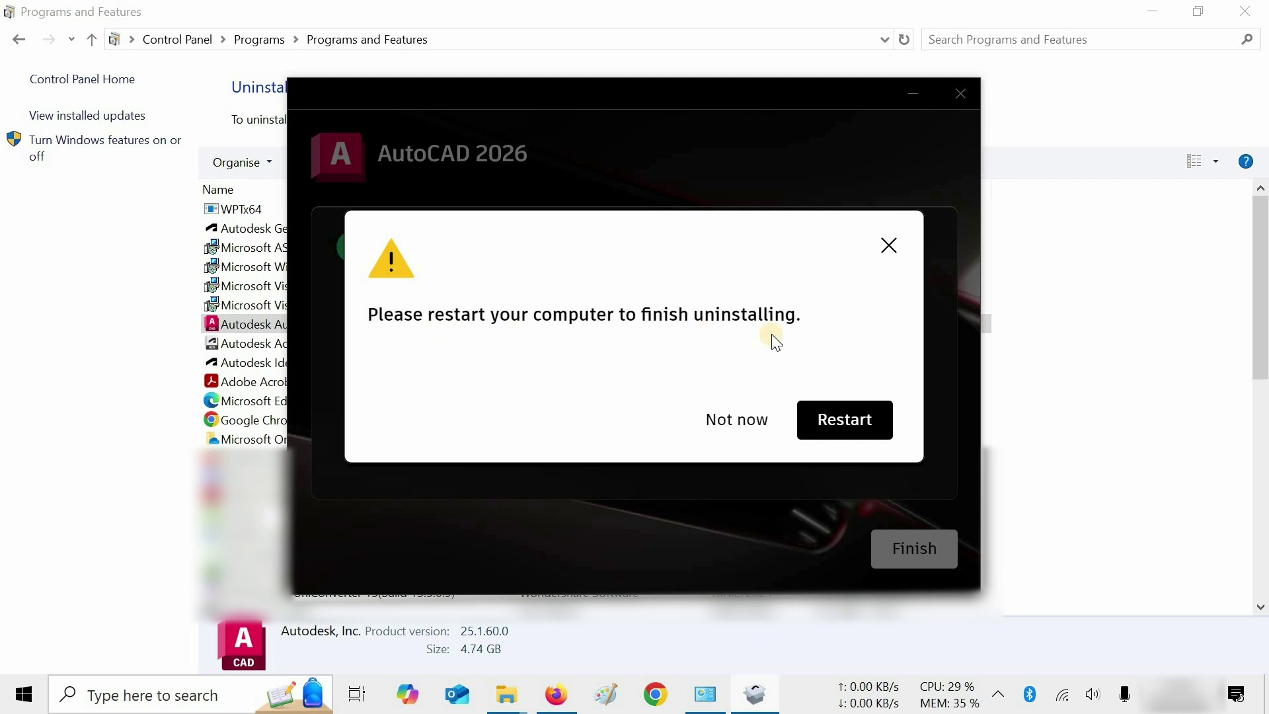
pyautogui.click(724, 420)
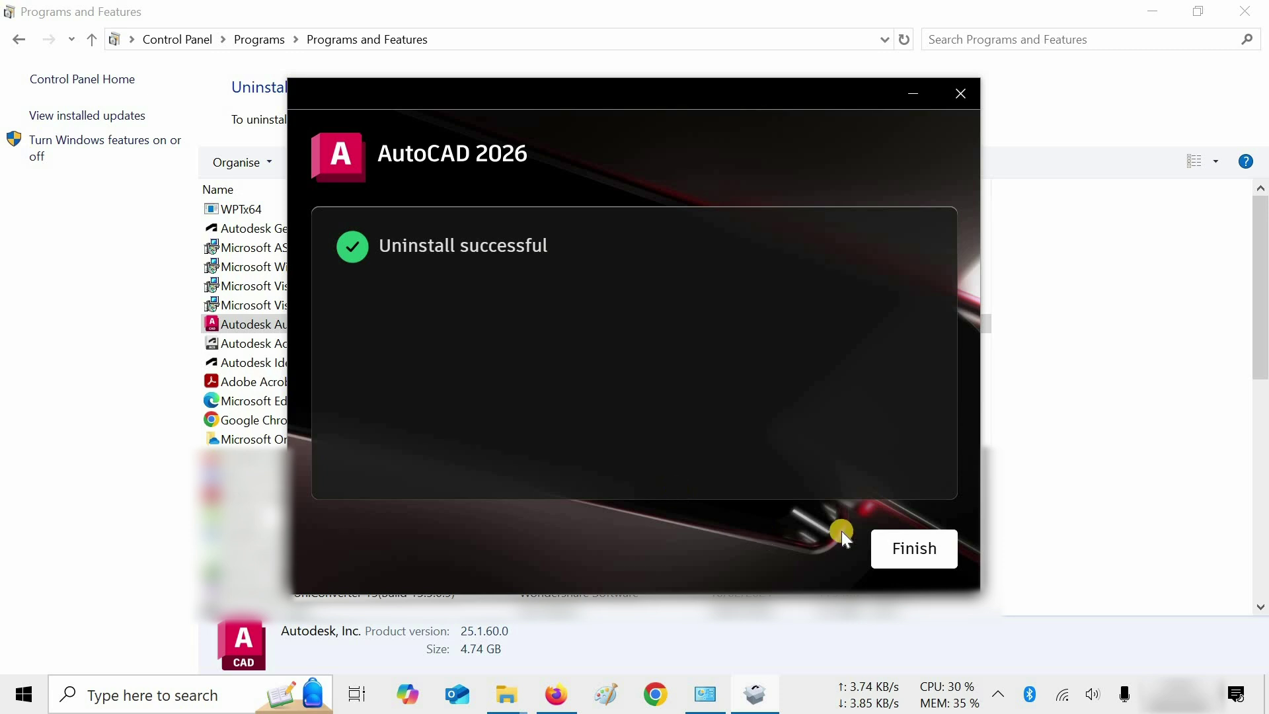
pyautogui.click(903, 551)
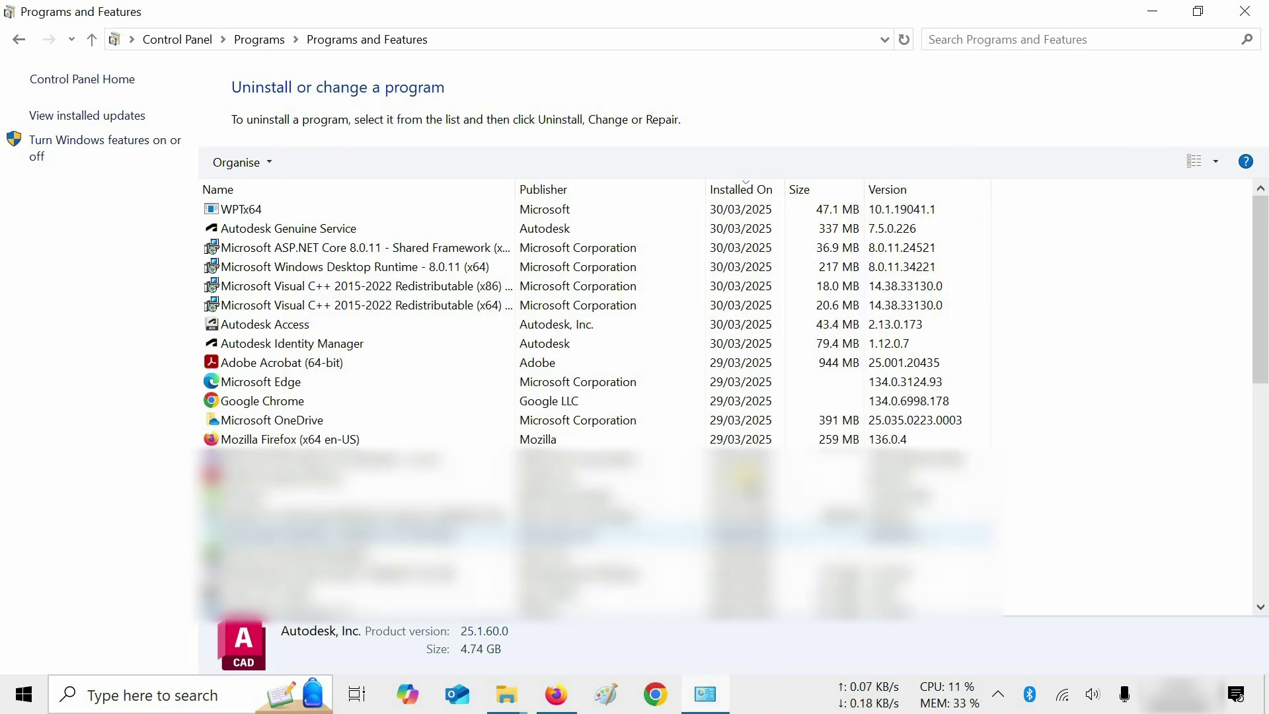
# Remove Autodesk Access through the Autodesk uninstaller and finish it
pyautogui.click(354, 323)
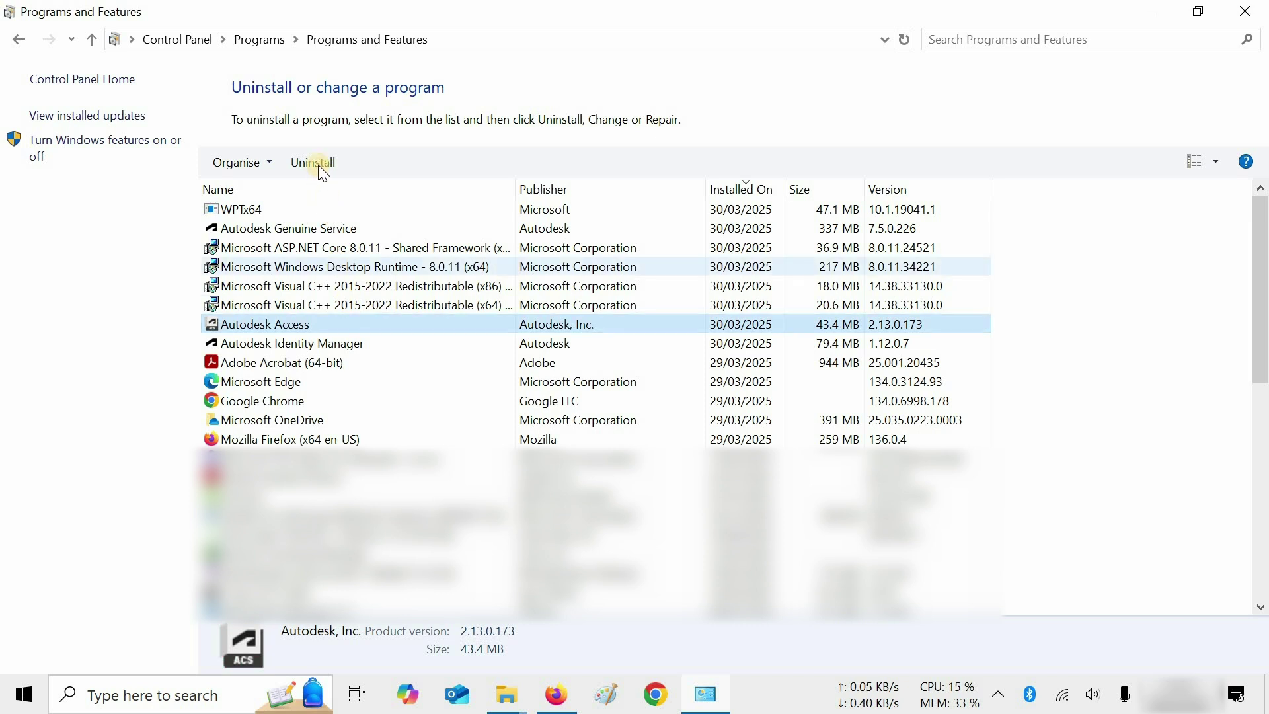
pyautogui.click(312, 162)
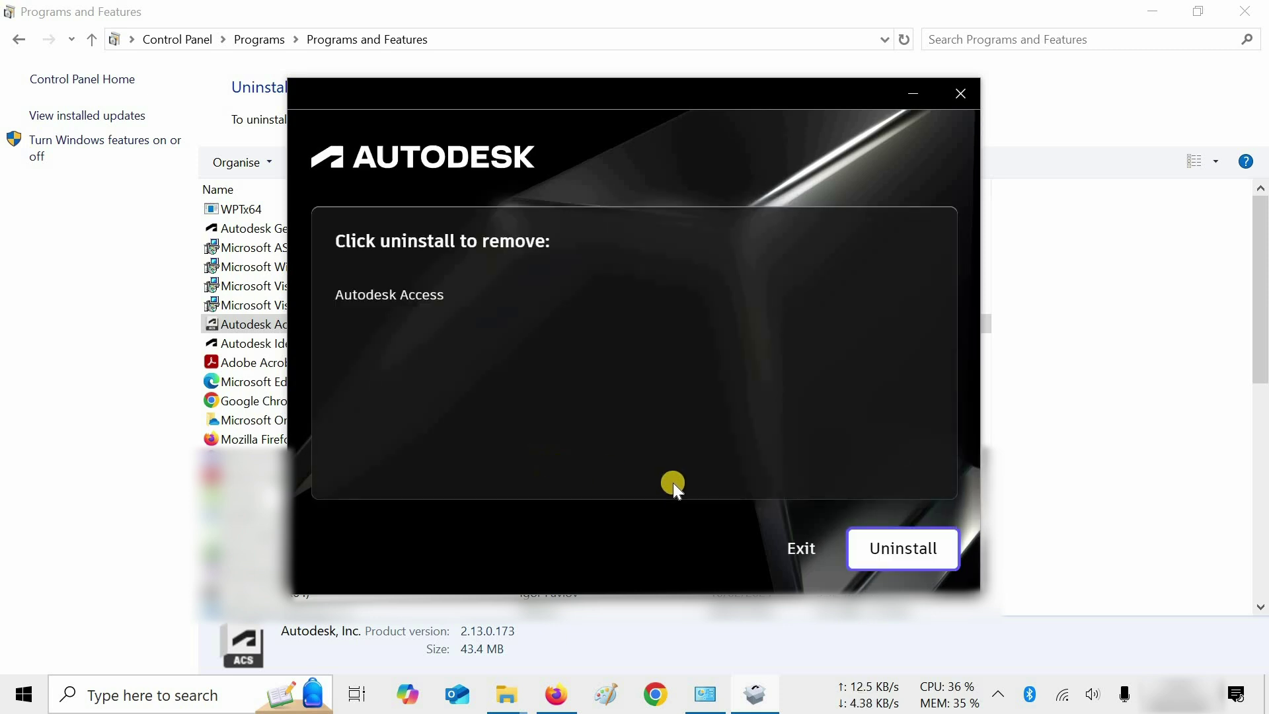
pyautogui.click(903, 551)
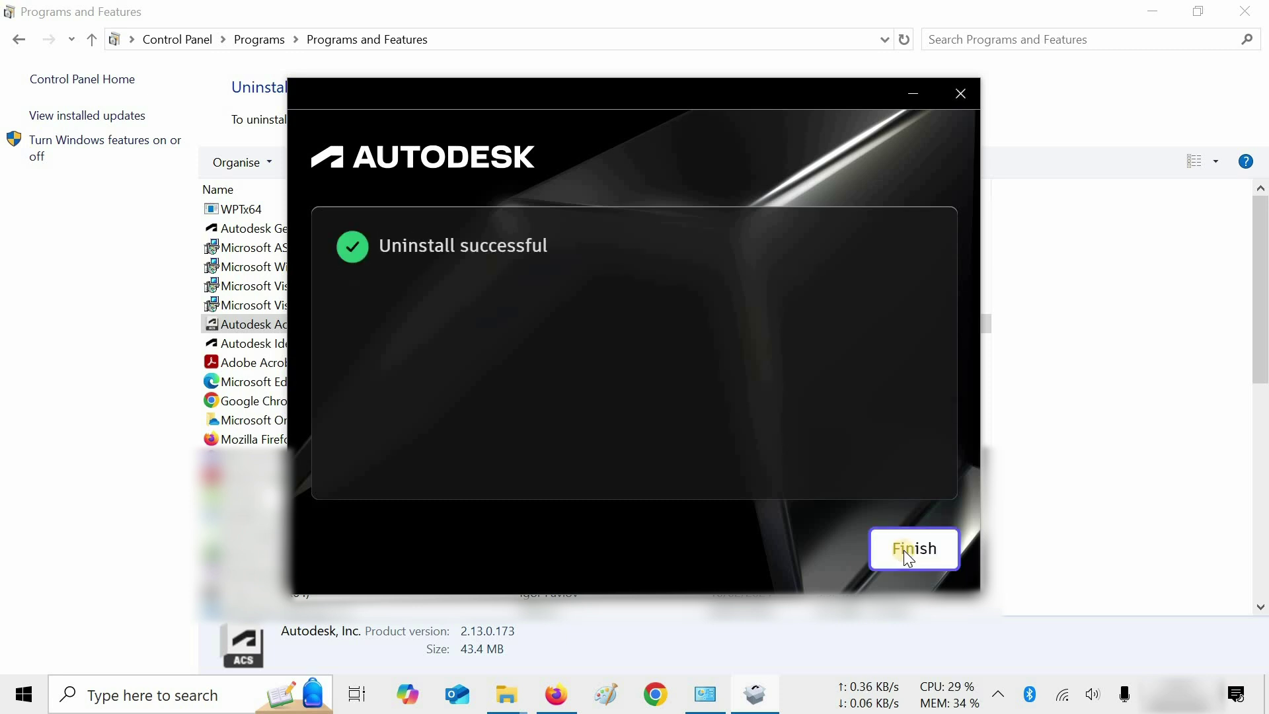
pyautogui.click(908, 557)
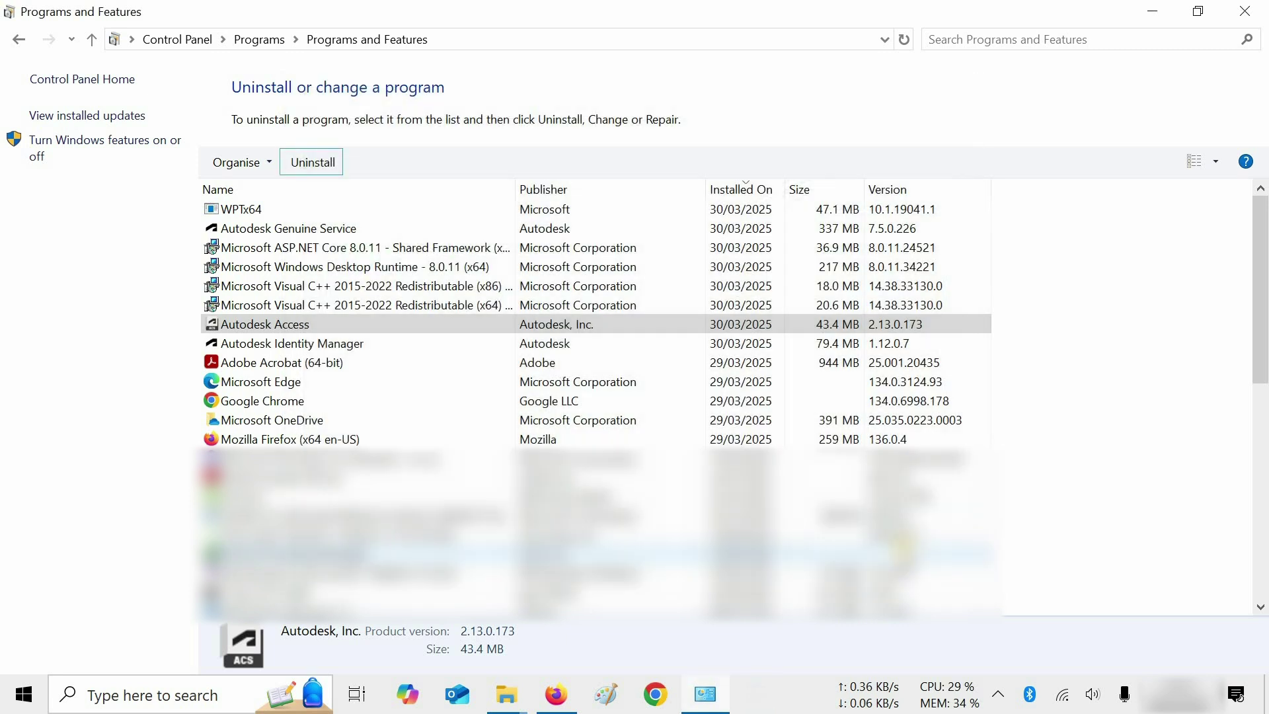
# Start uninstalling Autodesk Identity Manager and dismiss the wait-until-finished notice
pyautogui.click(366, 342)
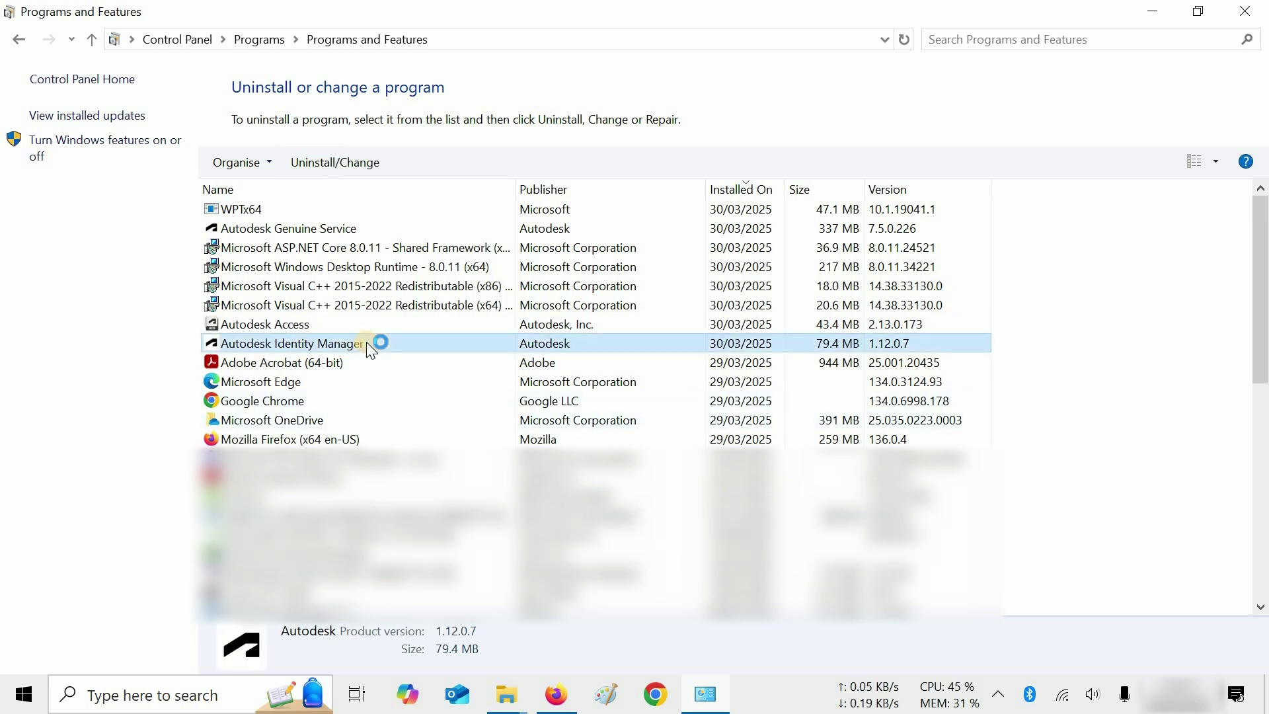
pyautogui.click(308, 163)
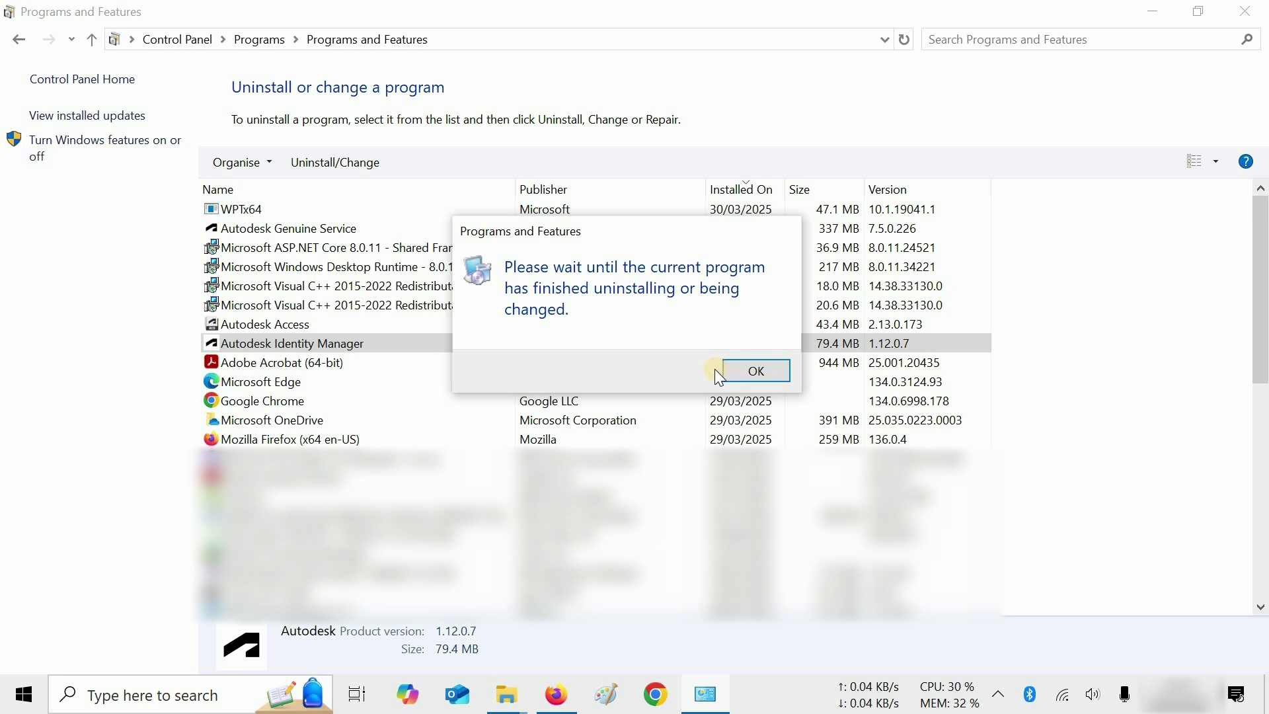
pyautogui.click(753, 370)
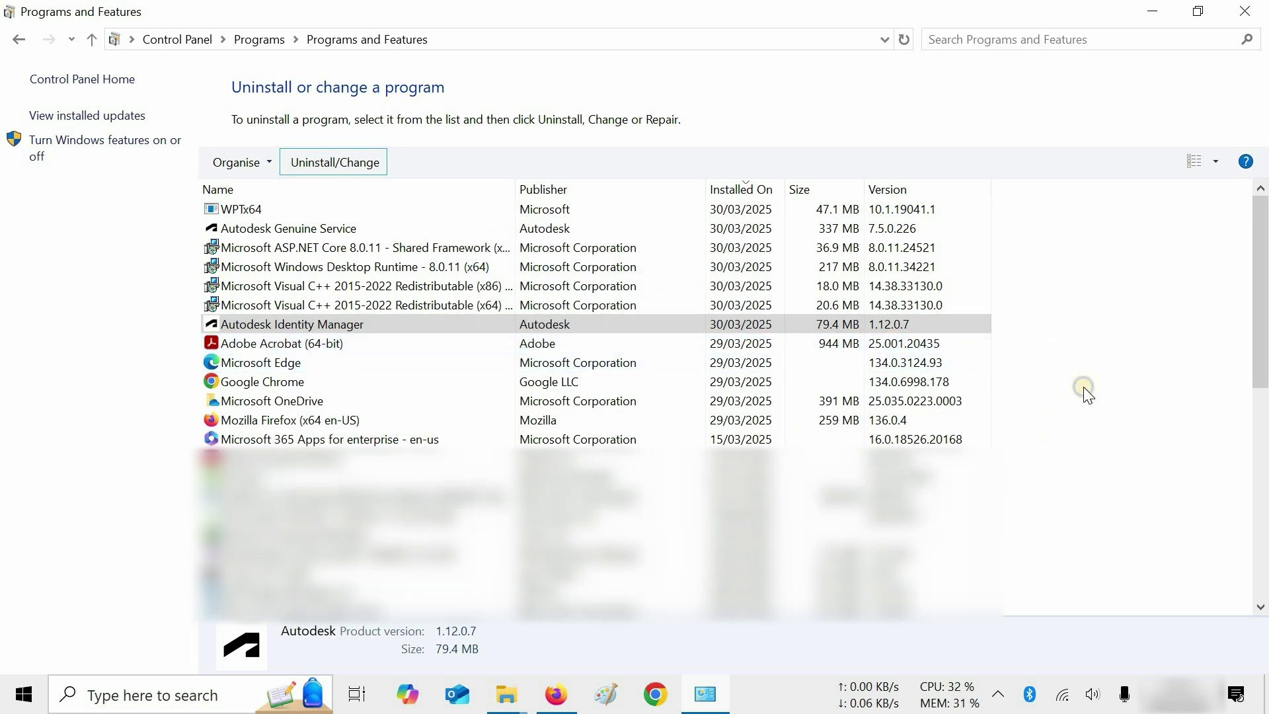
# Refresh the program list, reselect Autodesk Identity Manager and confirm its uninstallation
pyautogui.rightClick(1085, 387)
pyautogui.click(1013, 466)
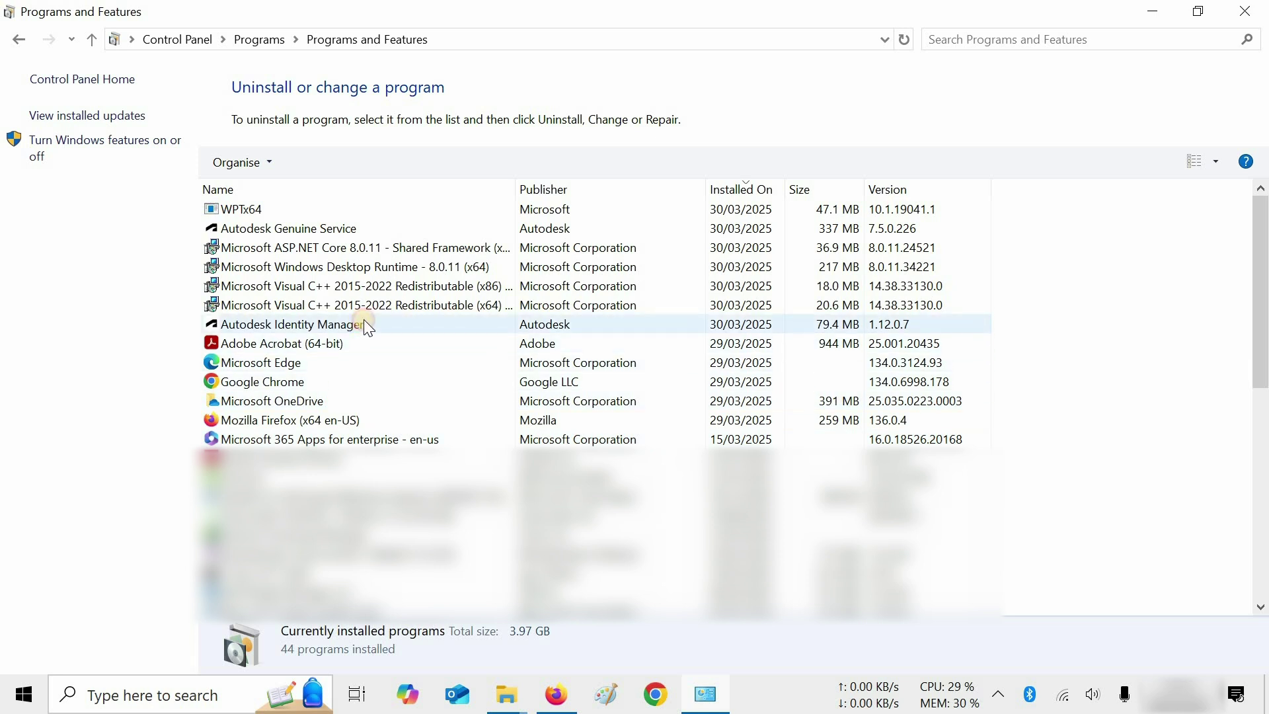
pyautogui.click(368, 323)
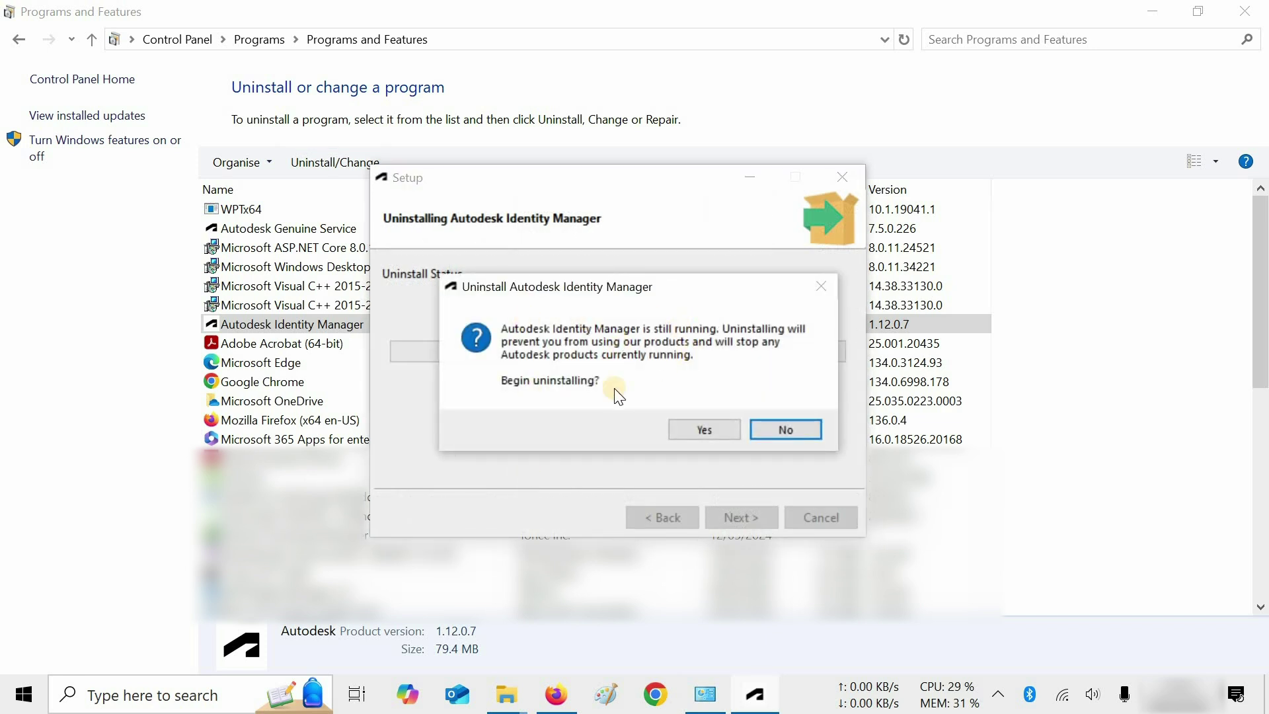
pyautogui.click(696, 432)
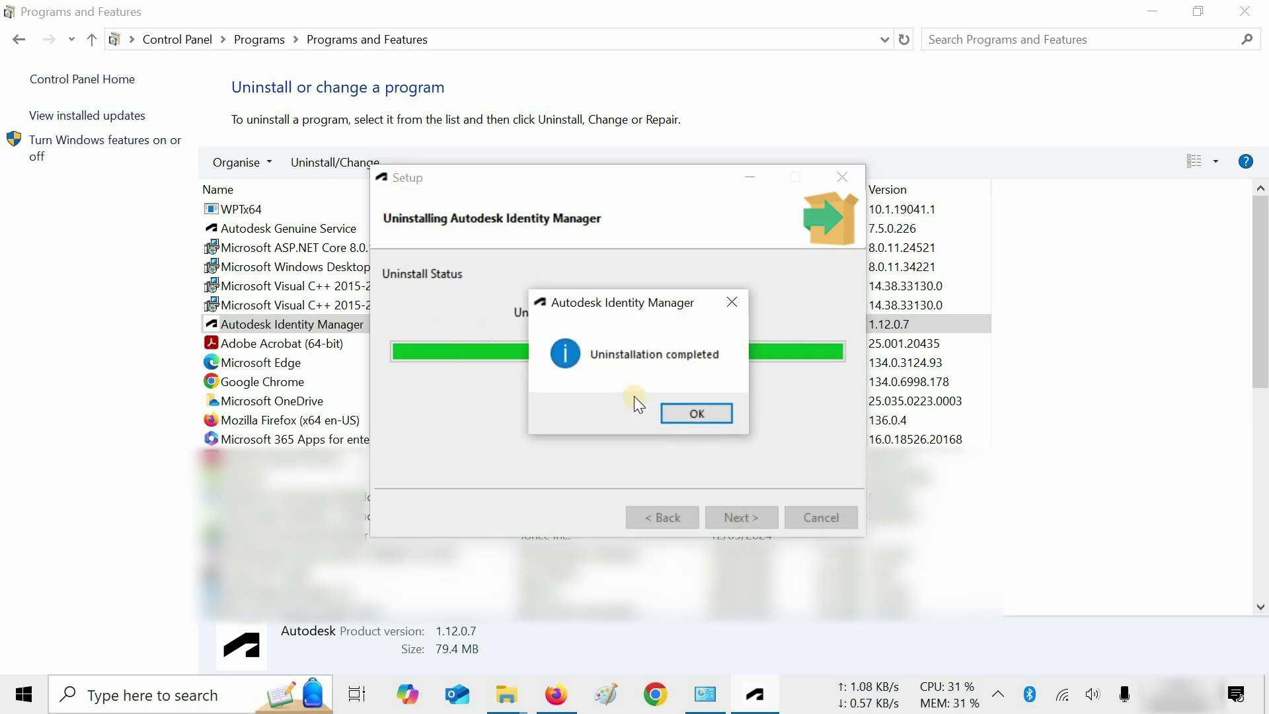
pyautogui.click(704, 413)
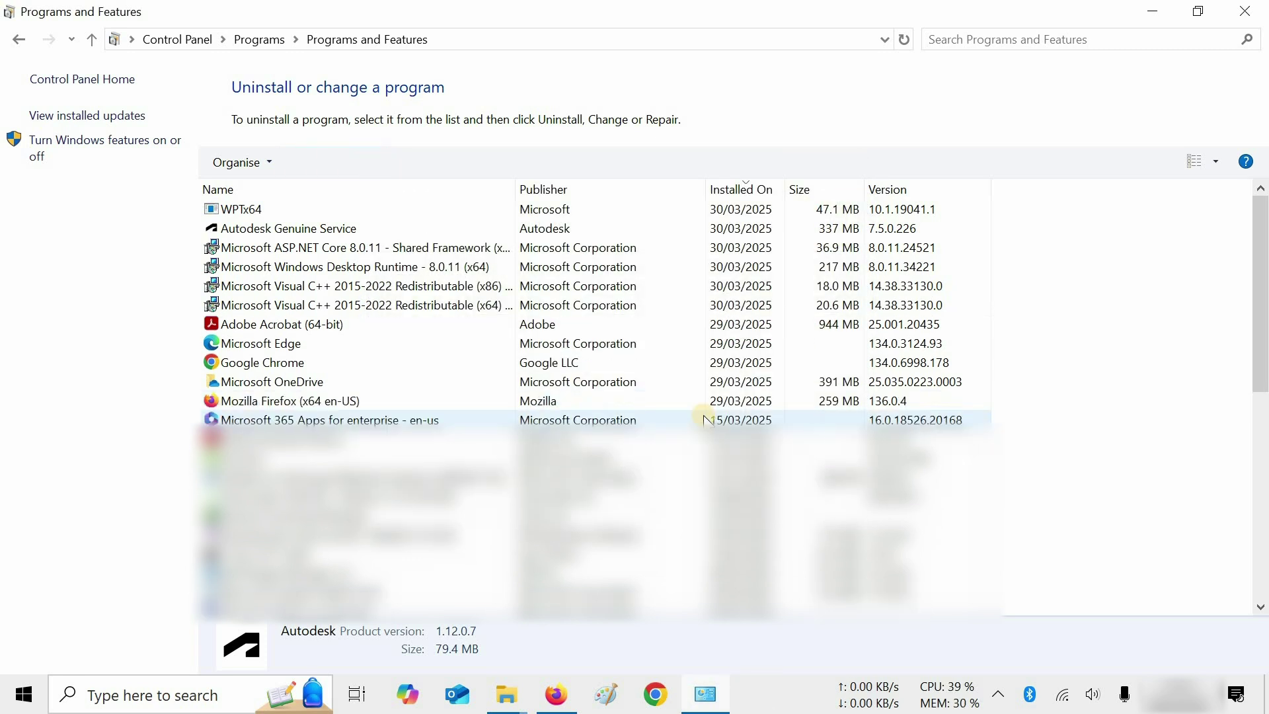
pyautogui.click(357, 228)
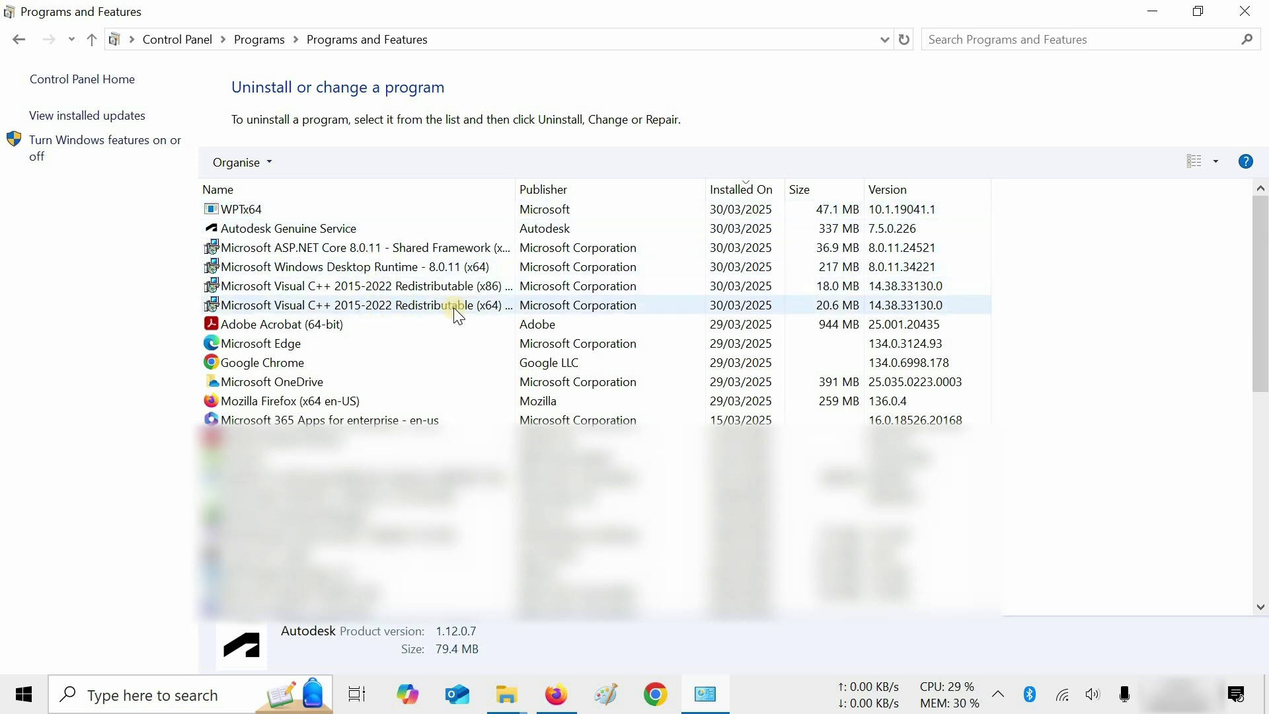